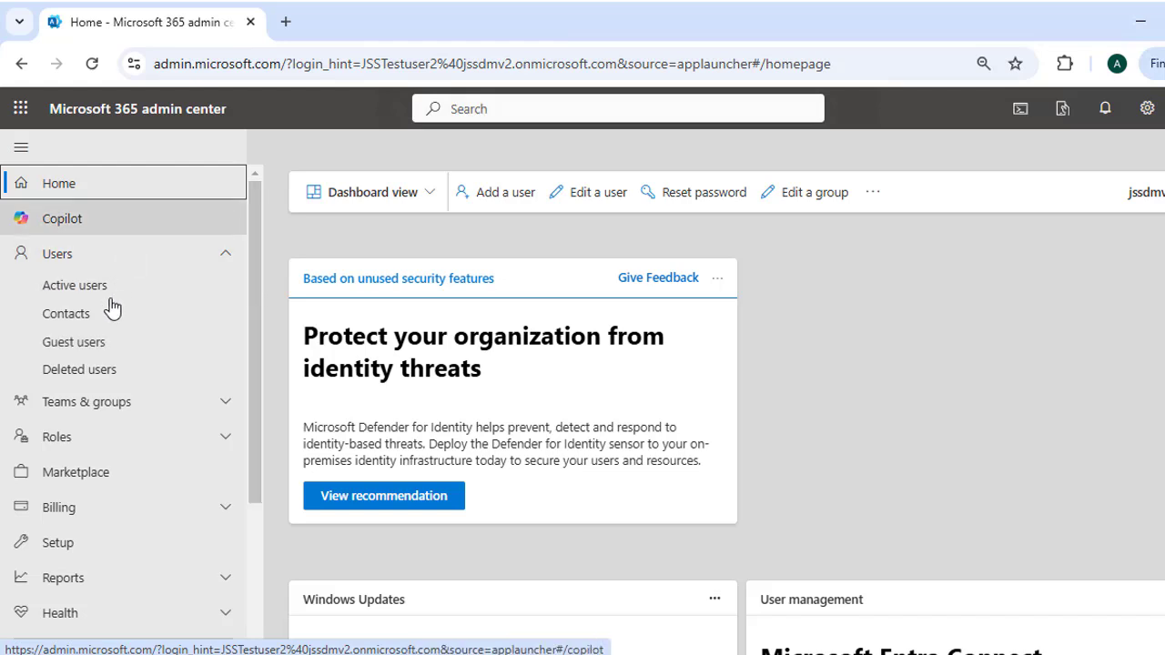
Switch to the Exchange admin center and start a new message trace under mail flow
scroll(99, 400, "down", 3)
left_click(97, 560)
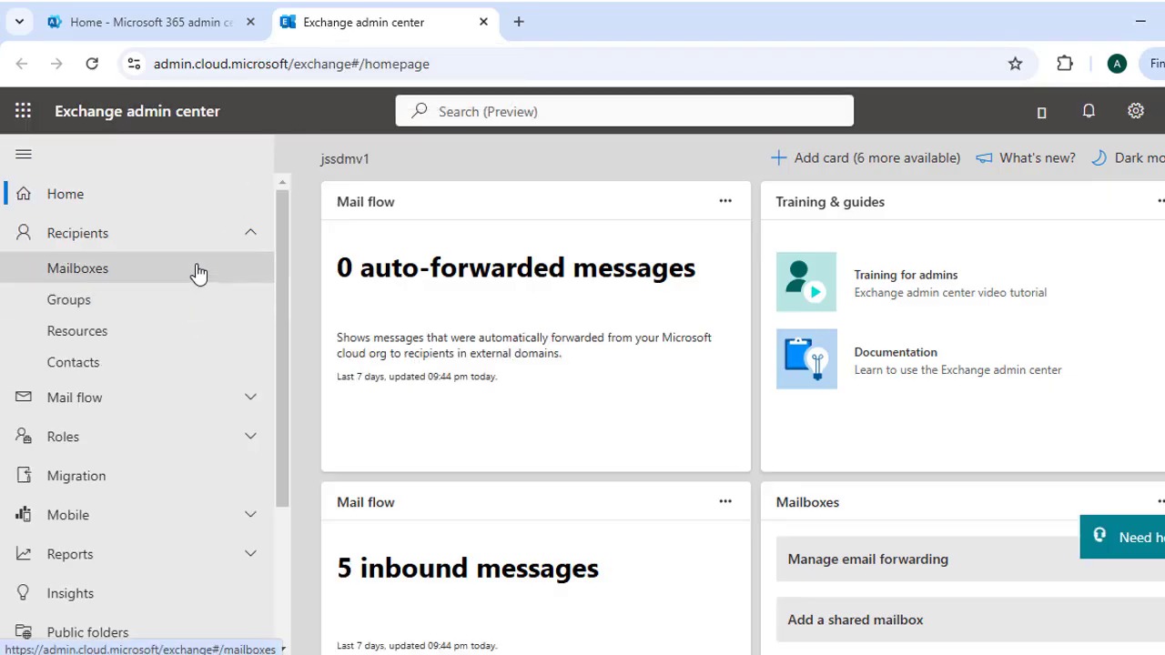
left_click(252, 400)
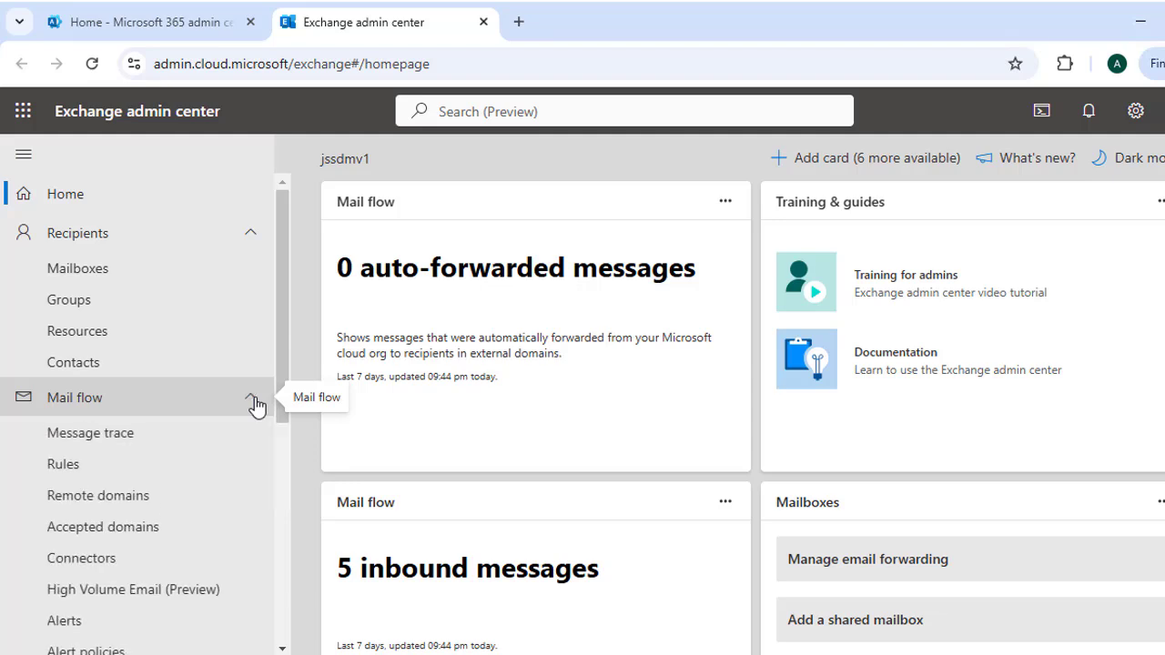
left_click(104, 444)
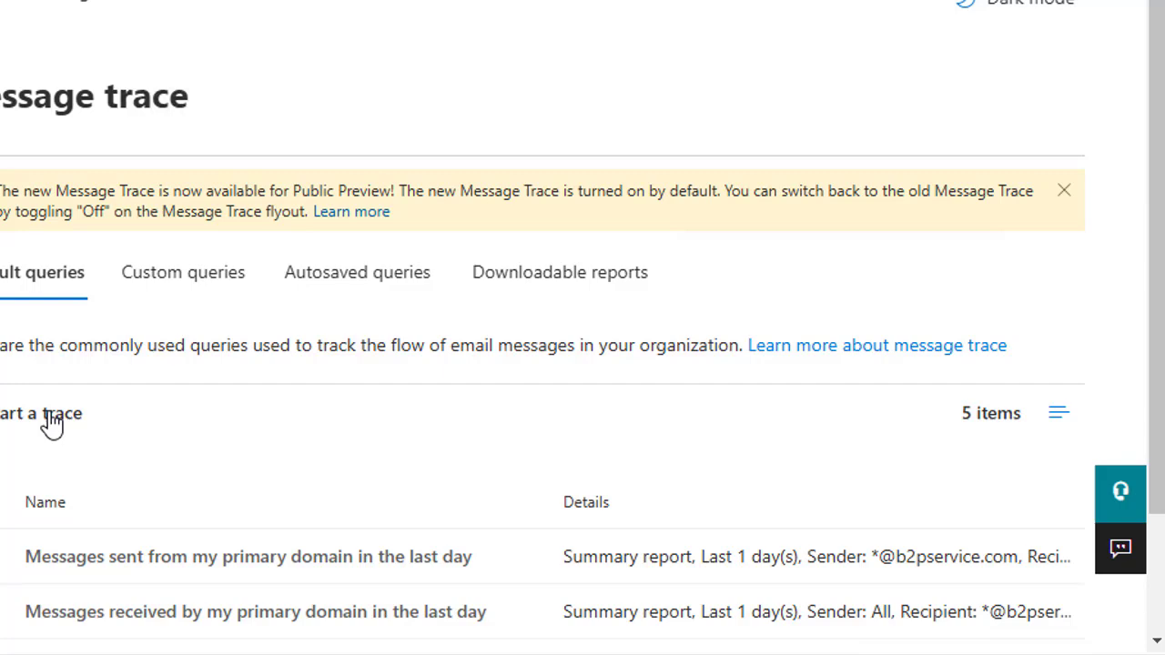
left_click(400, 483)
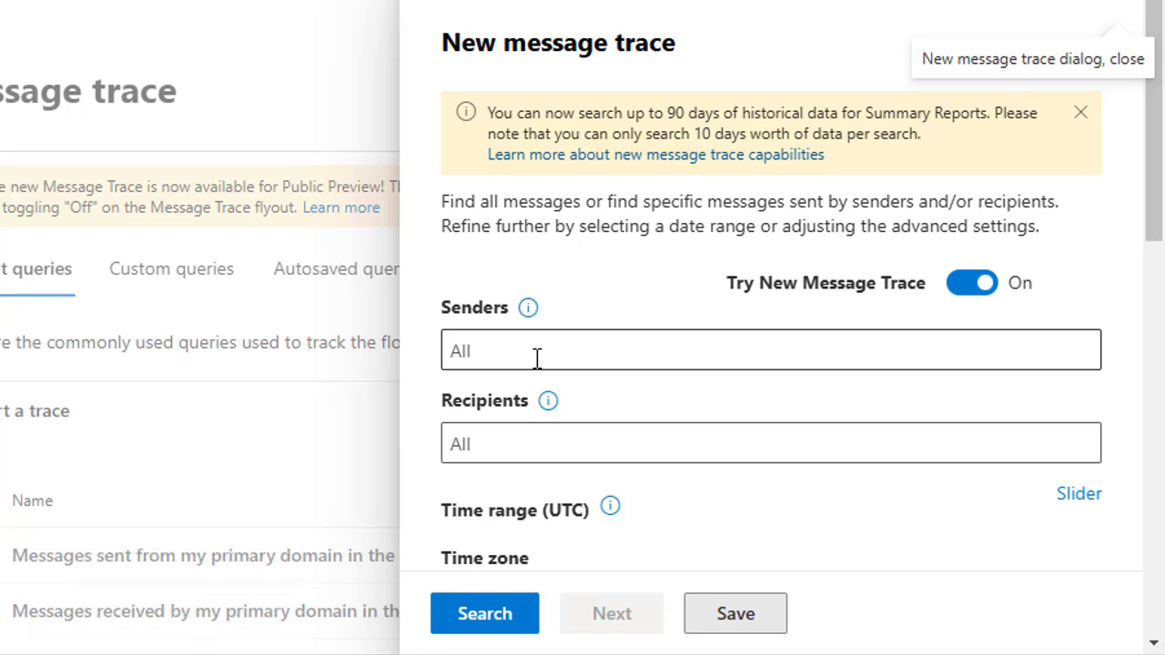
Examine the new message trace options: time zone, date range, subject matching, delivery status, message IDs, direction, original client IP address and report type
scroll(645, 228, "down", 3)
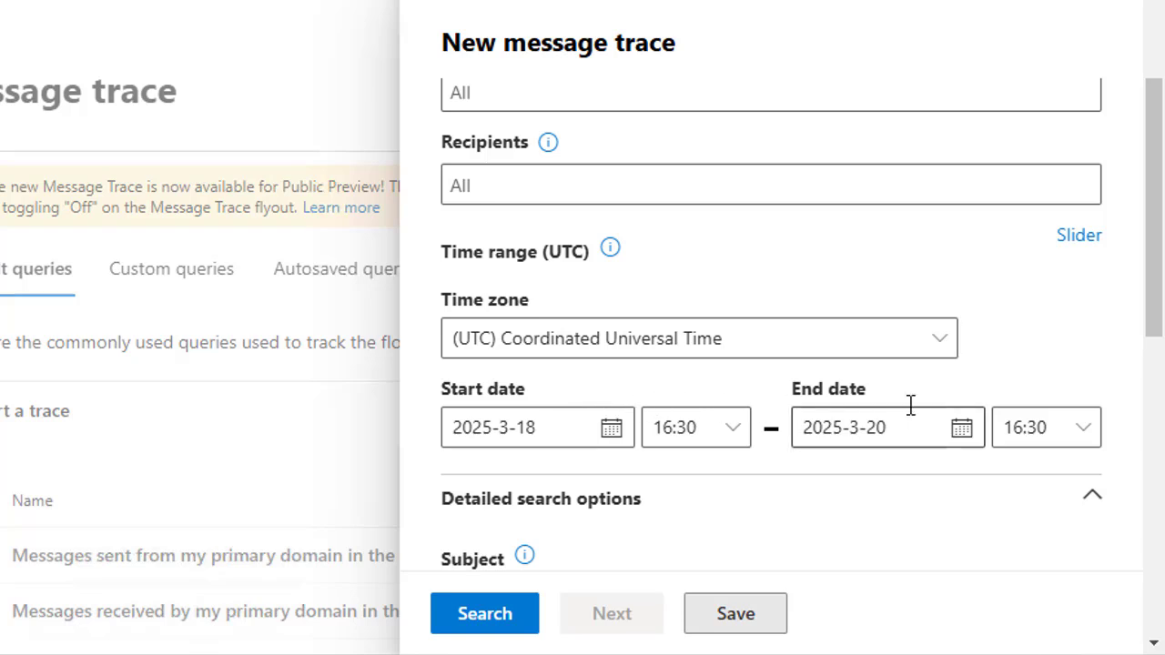
left_click(607, 335)
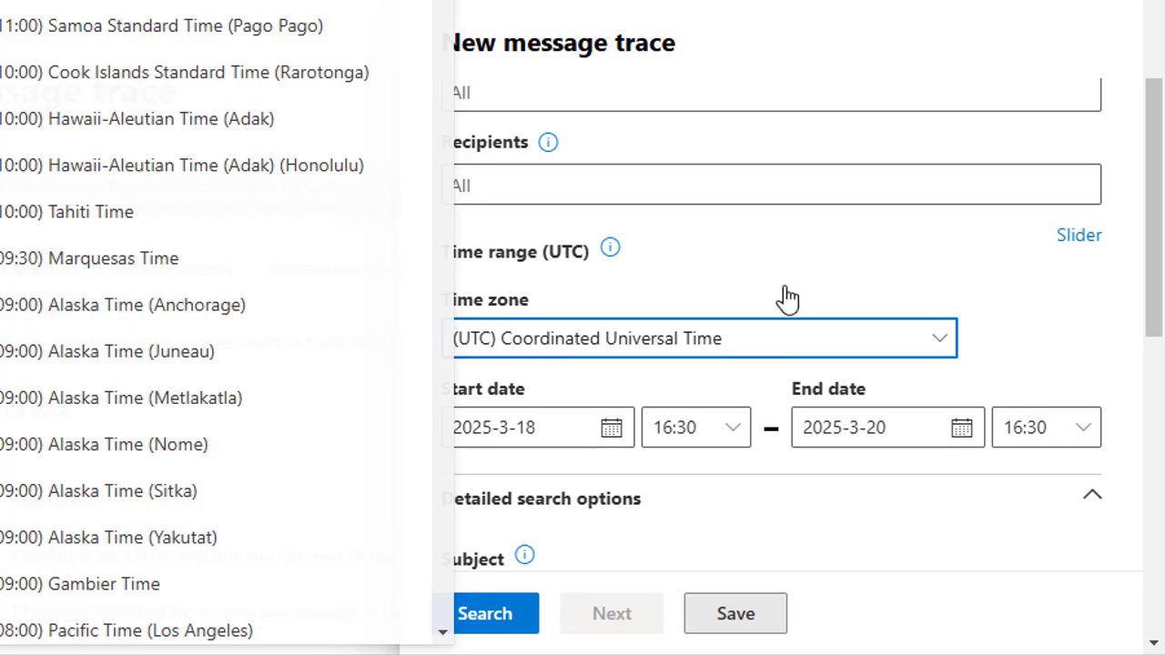
left_click(739, 278)
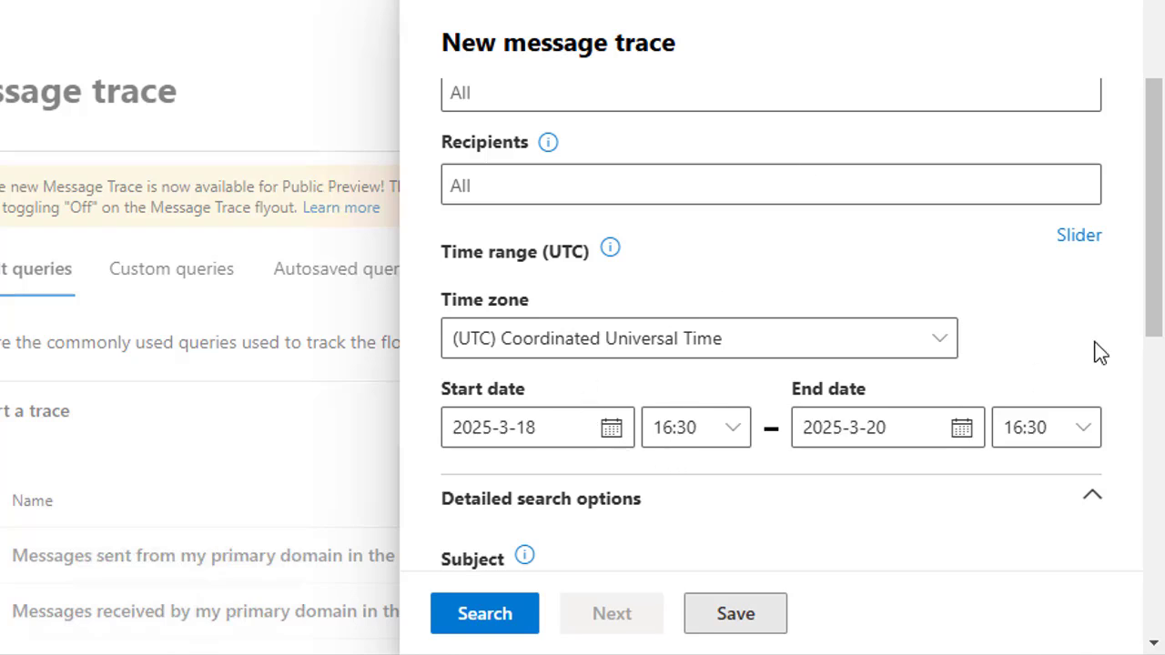
left_click_drag(1154, 254, 1141, 376)
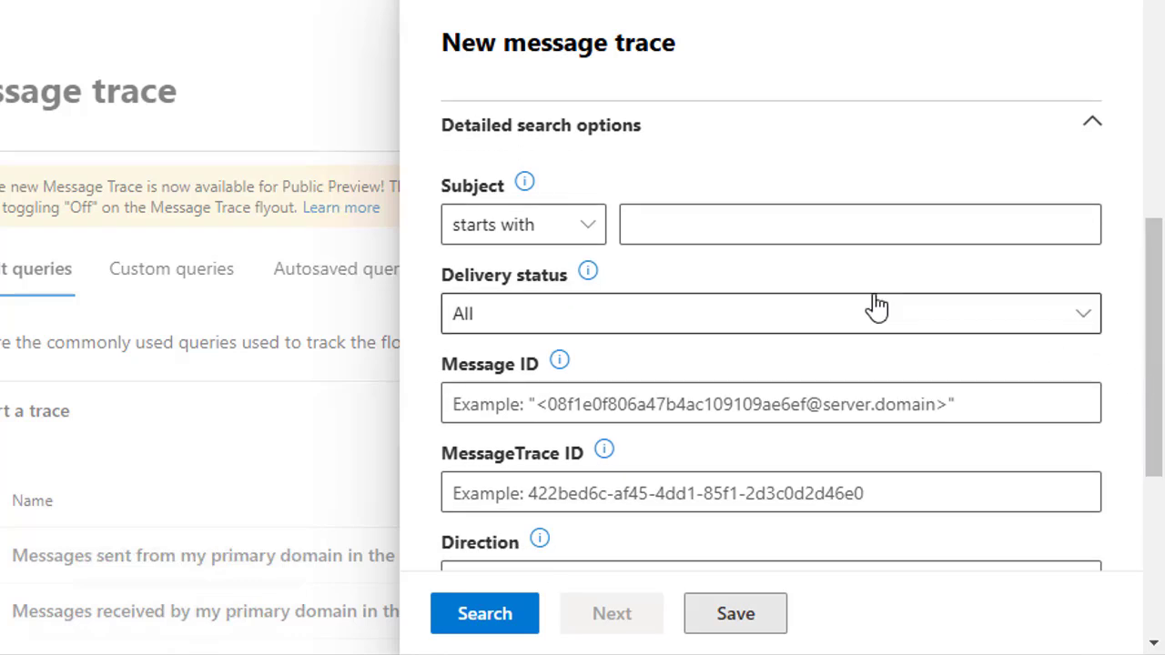
left_click(588, 232)
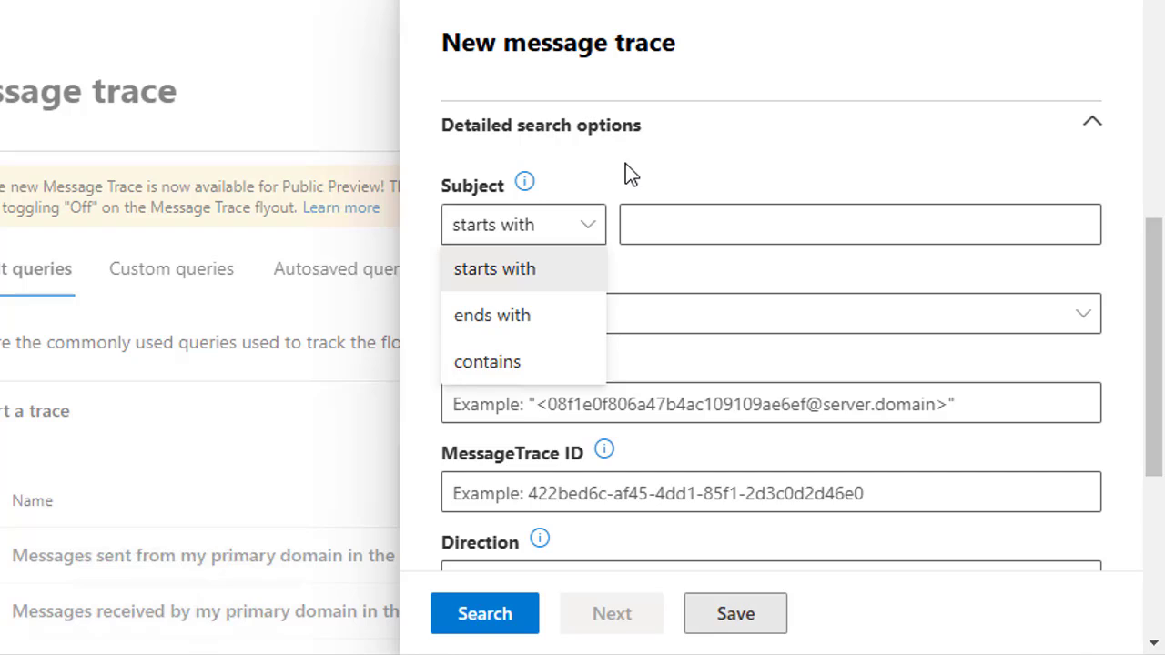
left_click(659, 235)
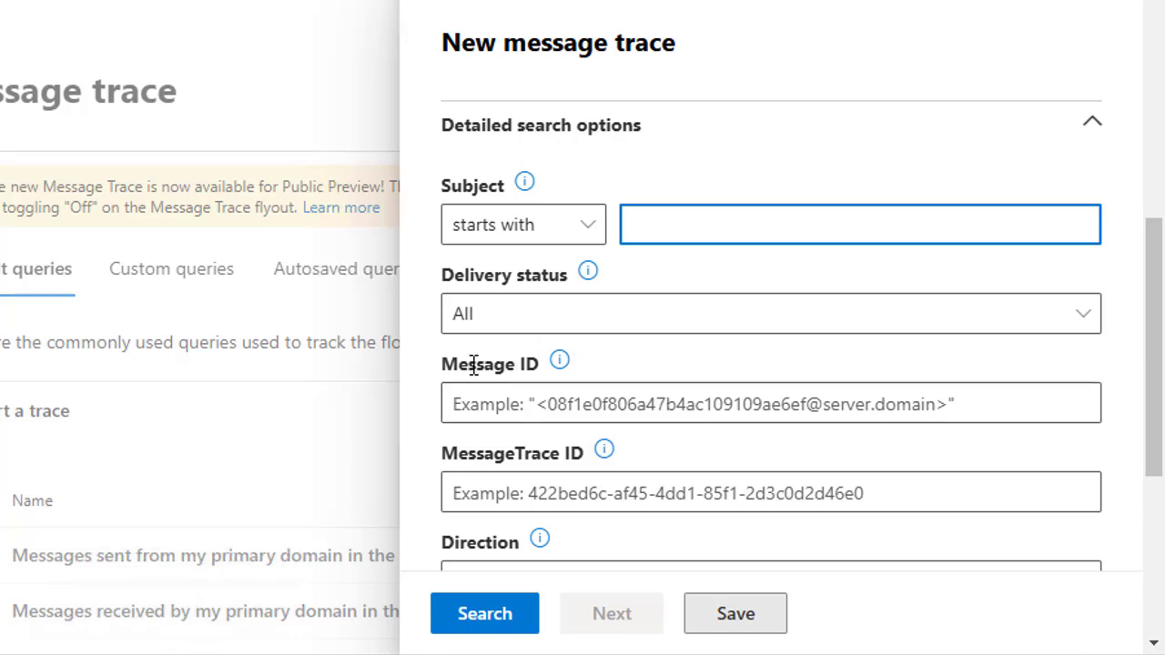
left_click(610, 319)
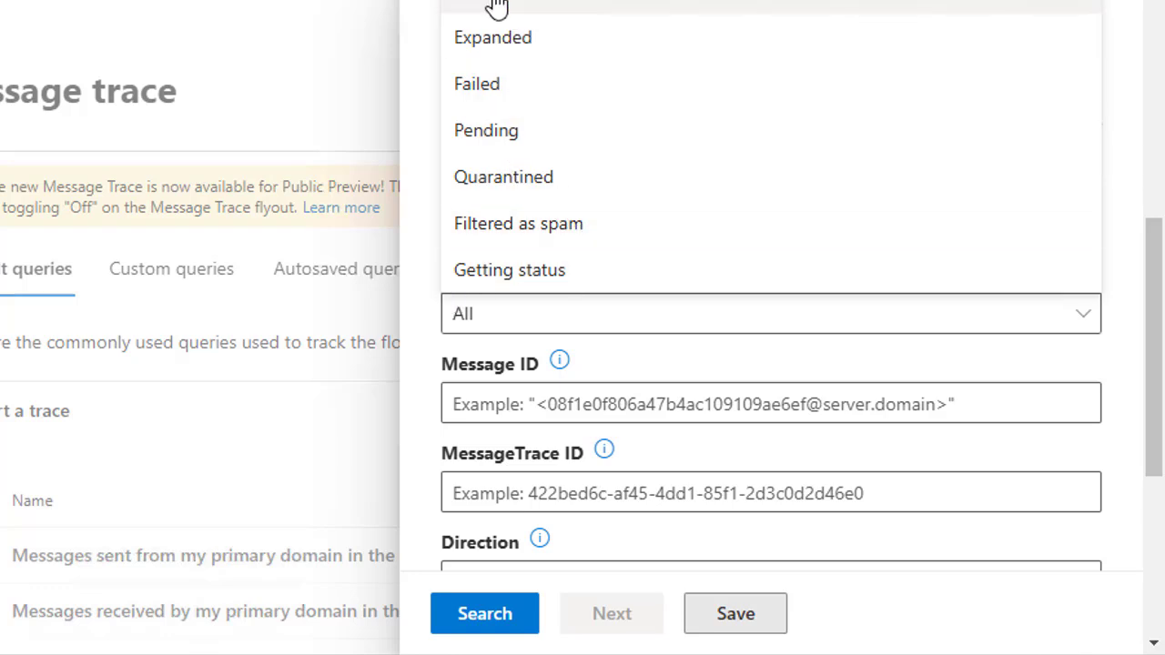
left_click(416, 275)
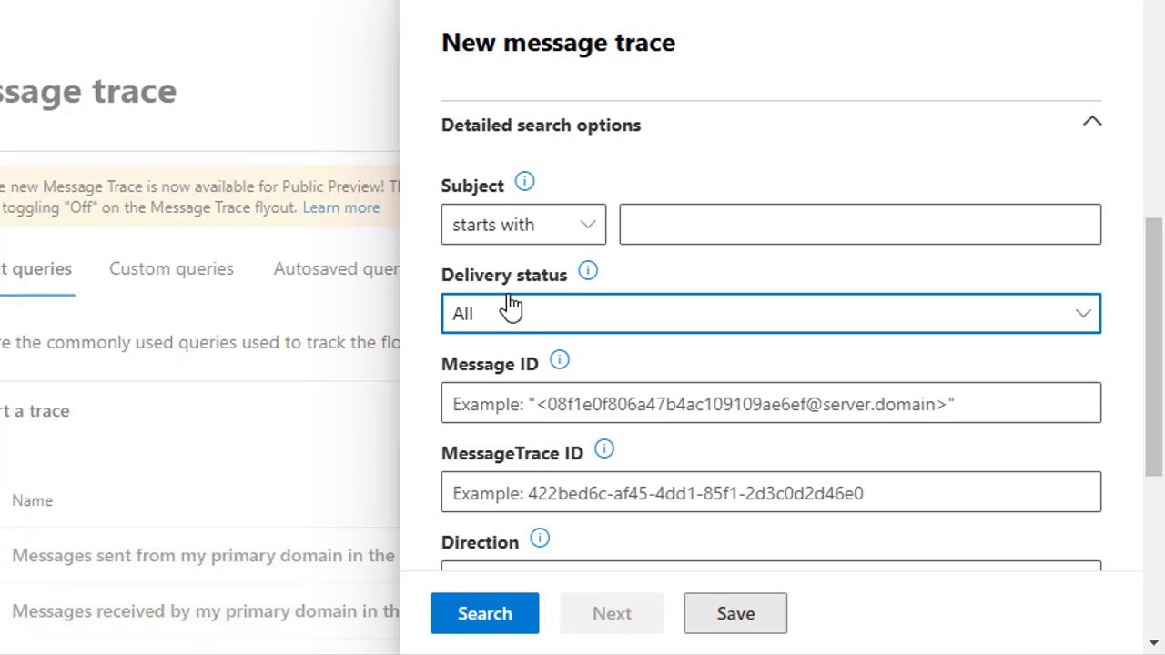
left_click(626, 405)
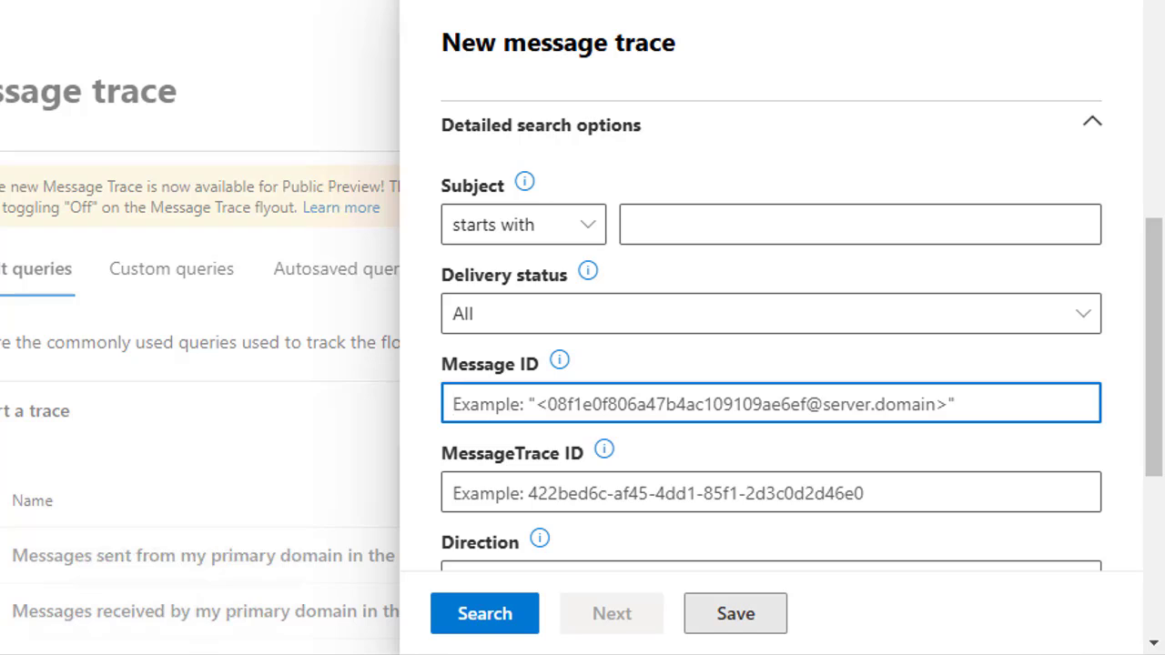
scroll(520, 460, "down", 3)
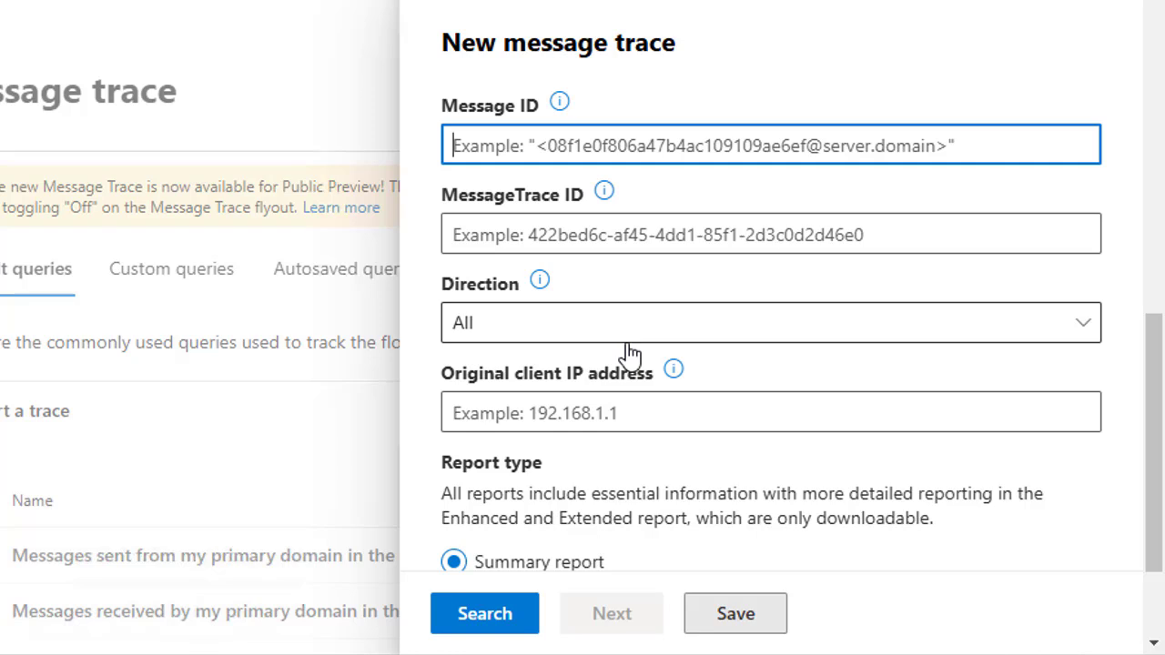
scroll(631, 353, "down", 2)
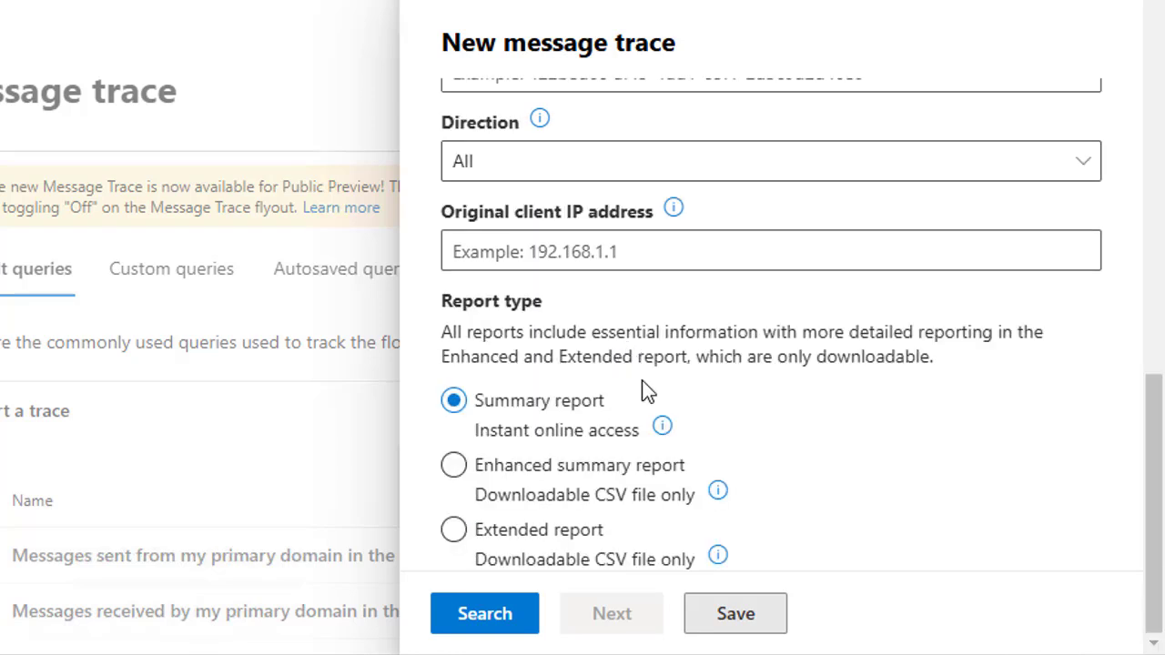
left_click(576, 253)
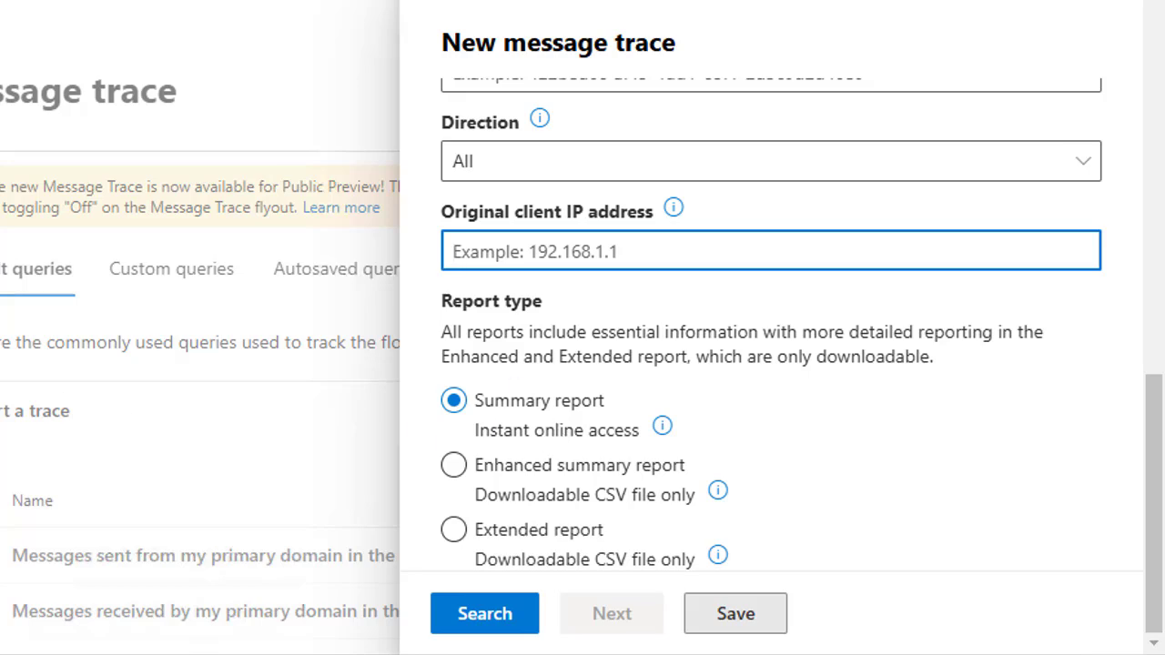
Run the message trace for all senders and recipients and open the details of the 3/18/2025, 10:47 PM message
scroll(577, 416, "up", 8)
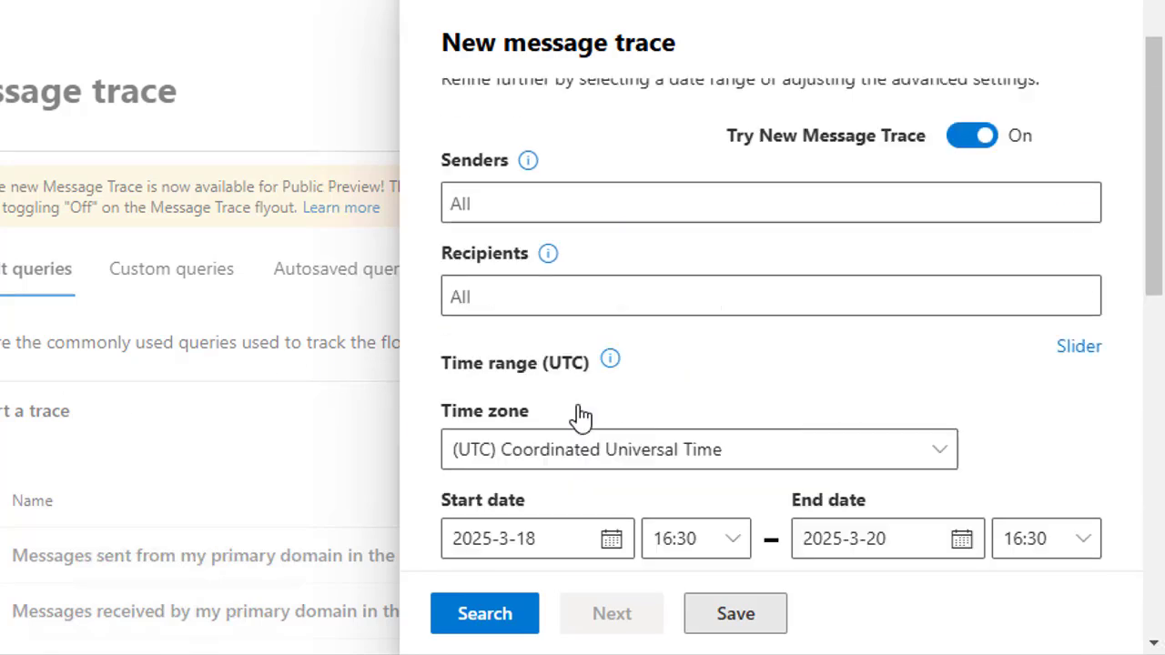
scroll(576, 415, "up", 2)
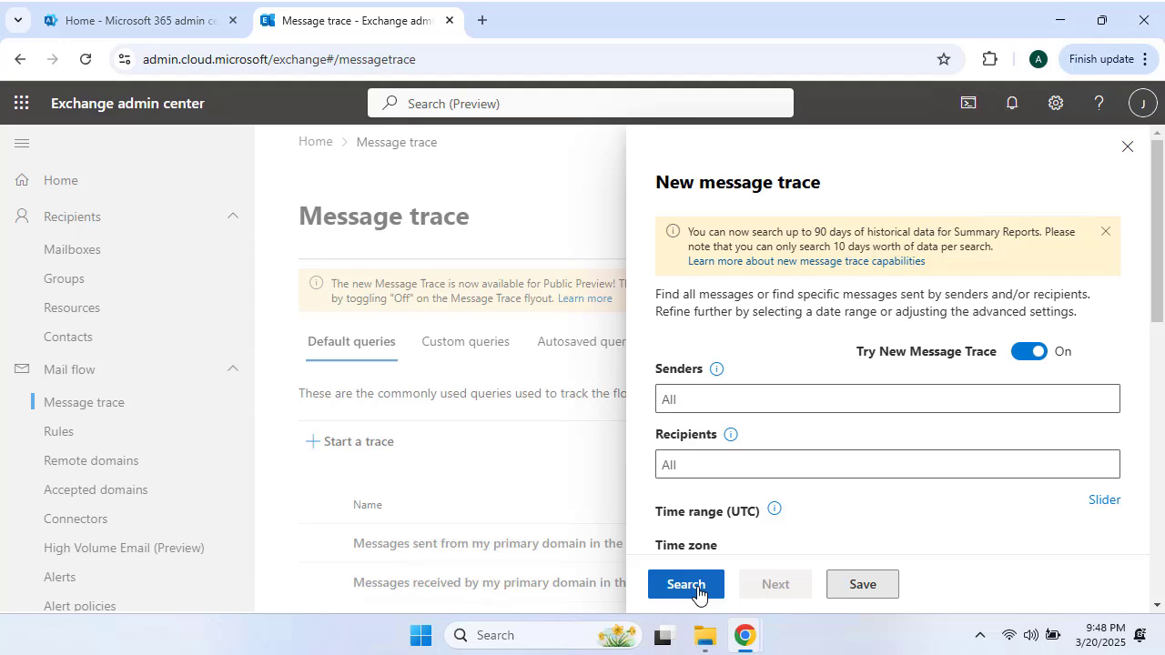
left_click(485, 613)
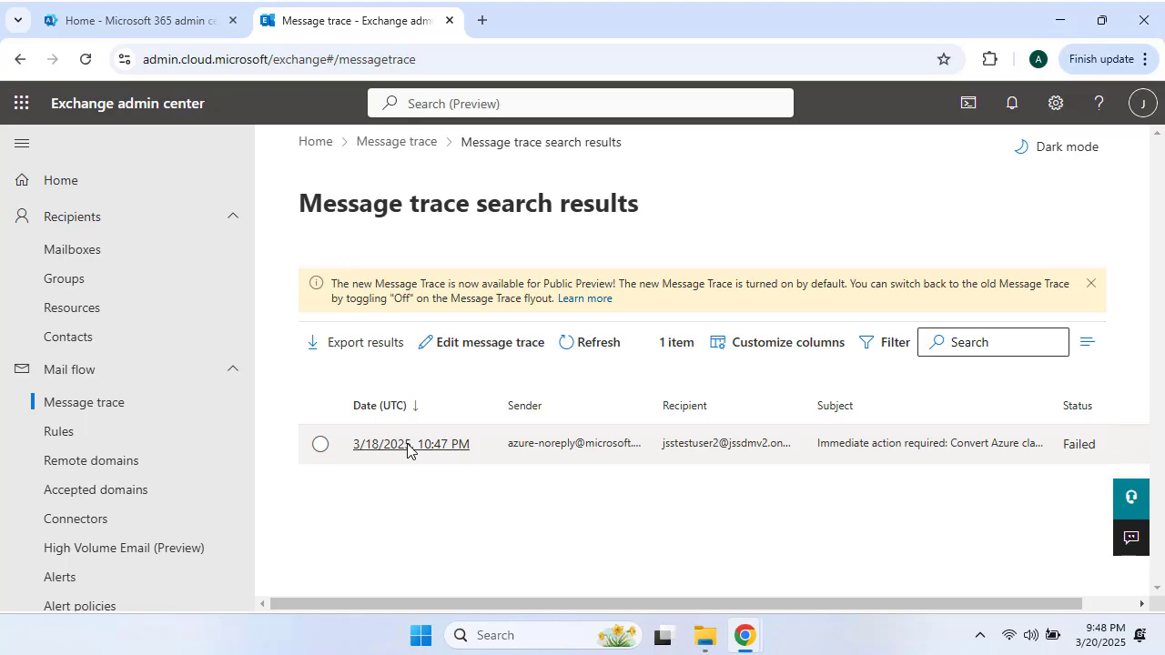
left_click(407, 446)
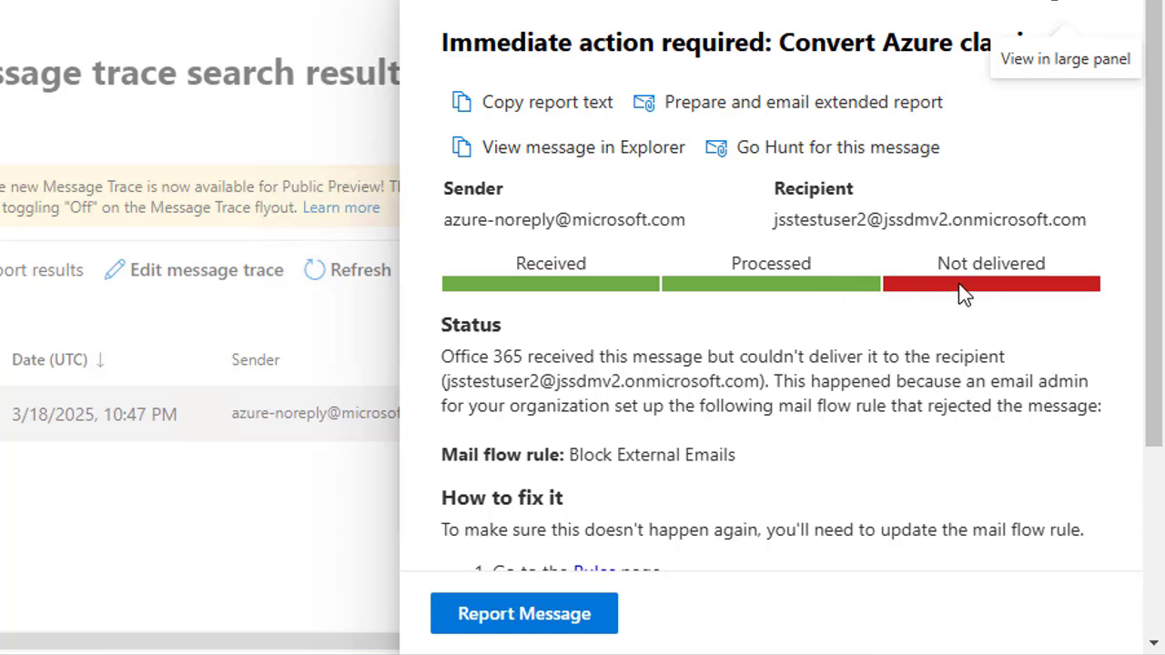
Read the traced message's delivery status, the mail flow rule involved and the instructions on how to fix it
scroll(703, 282, "down", 2)
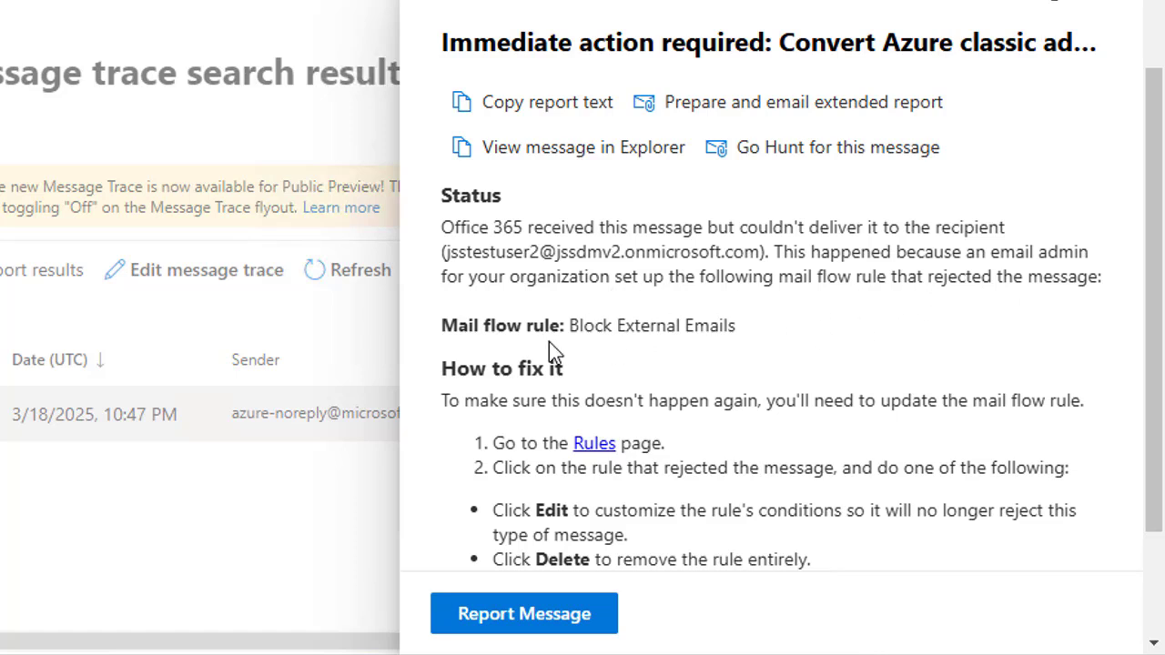
left_click_drag(443, 325, 748, 344)
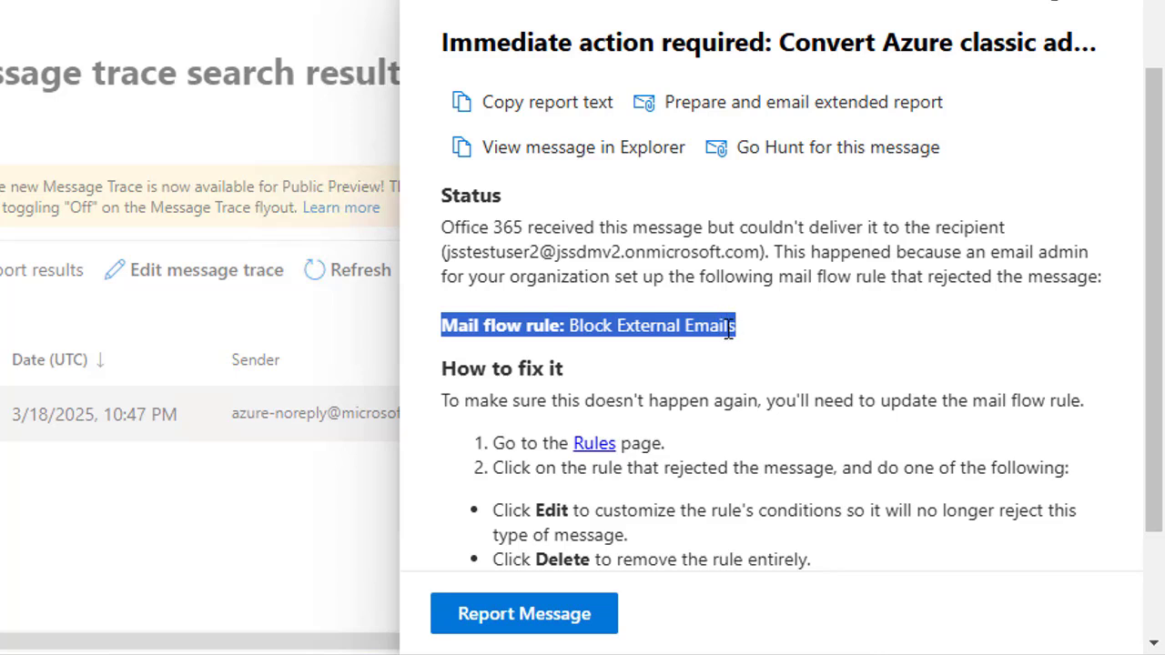
left_click(728, 328)
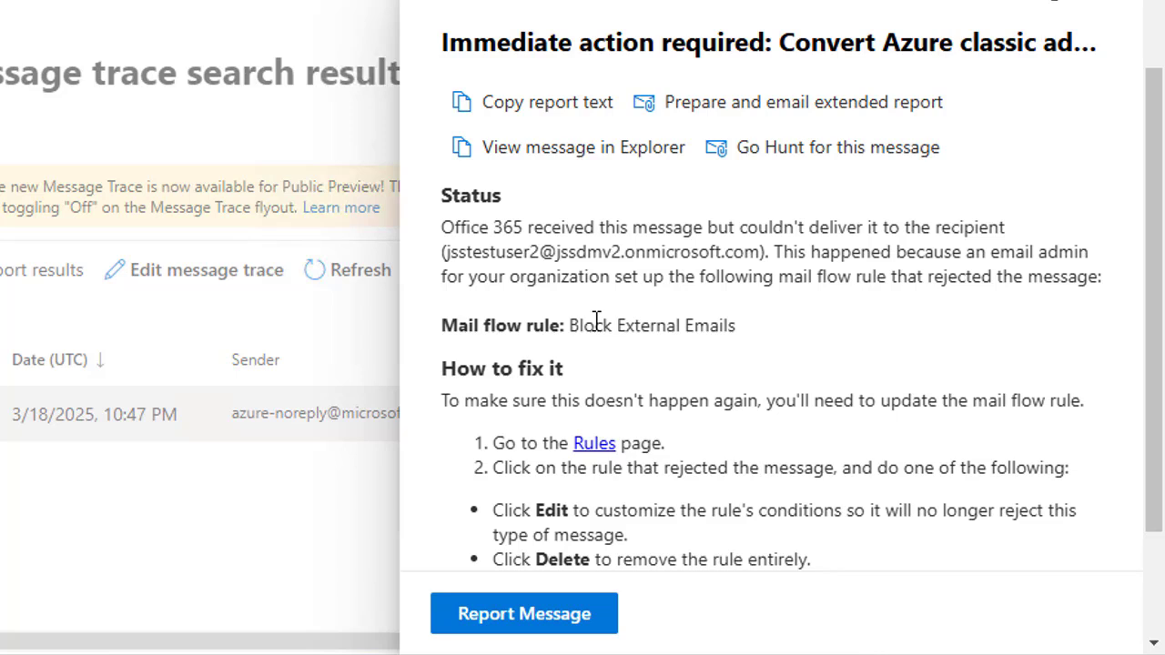
scroll(596, 319, "down", 2)
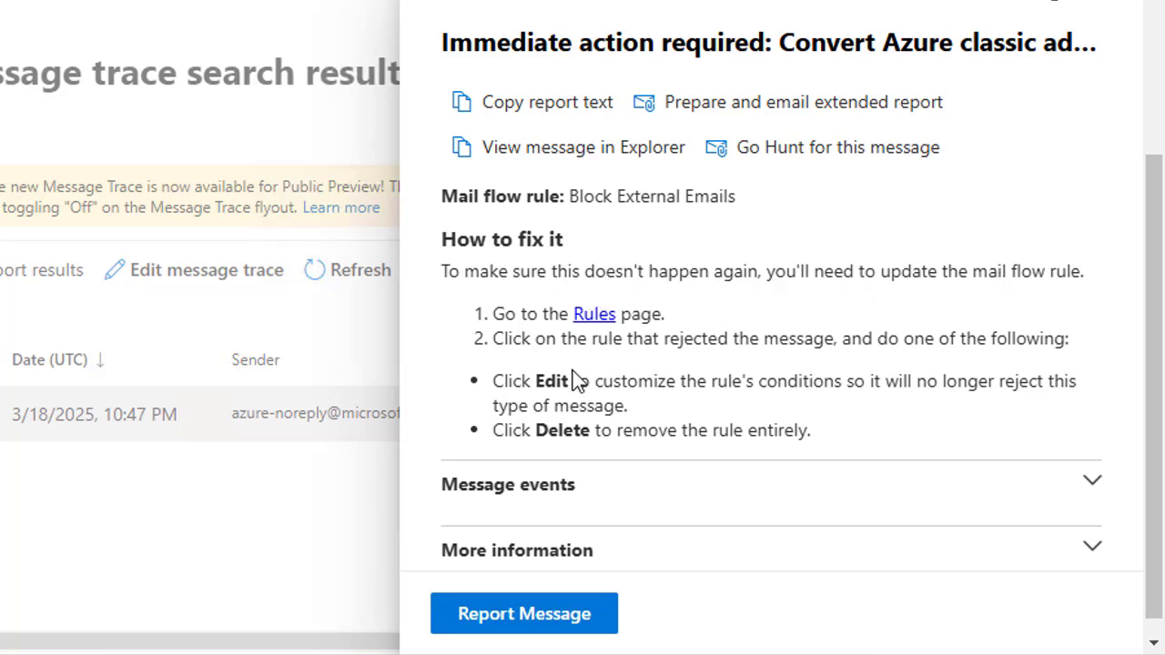
scroll(595, 324, "down", 1)
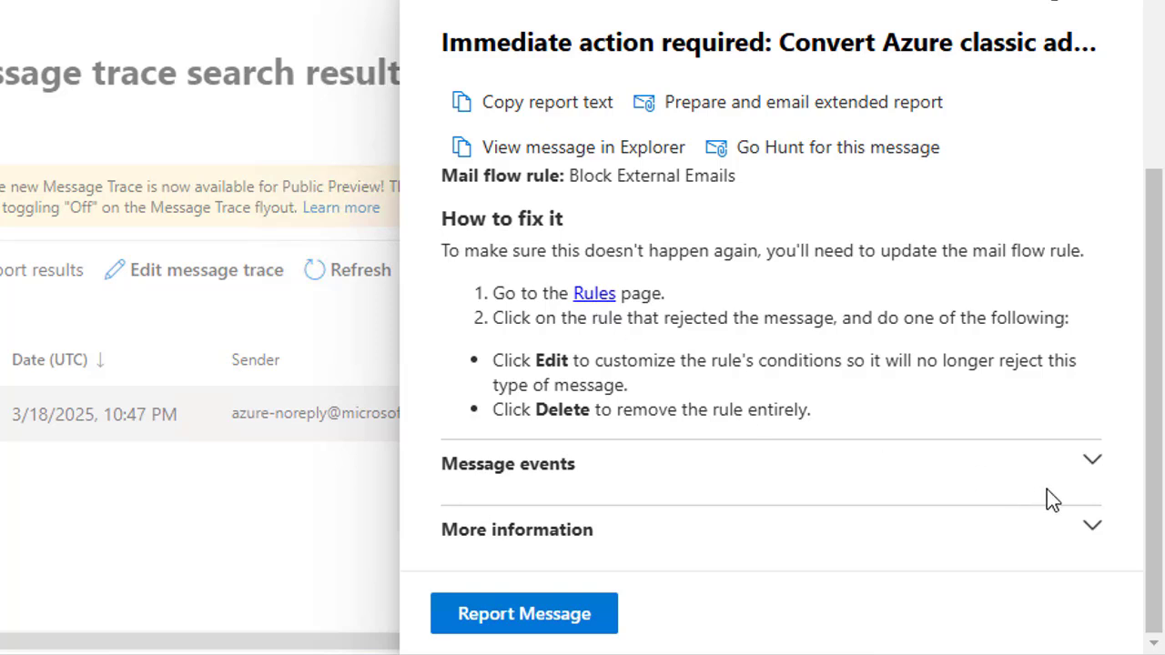
Expand the message events and examine the details of the Receive, Fail and Transport rule entries
left_click(1092, 466)
scroll(887, 364, "down", 3)
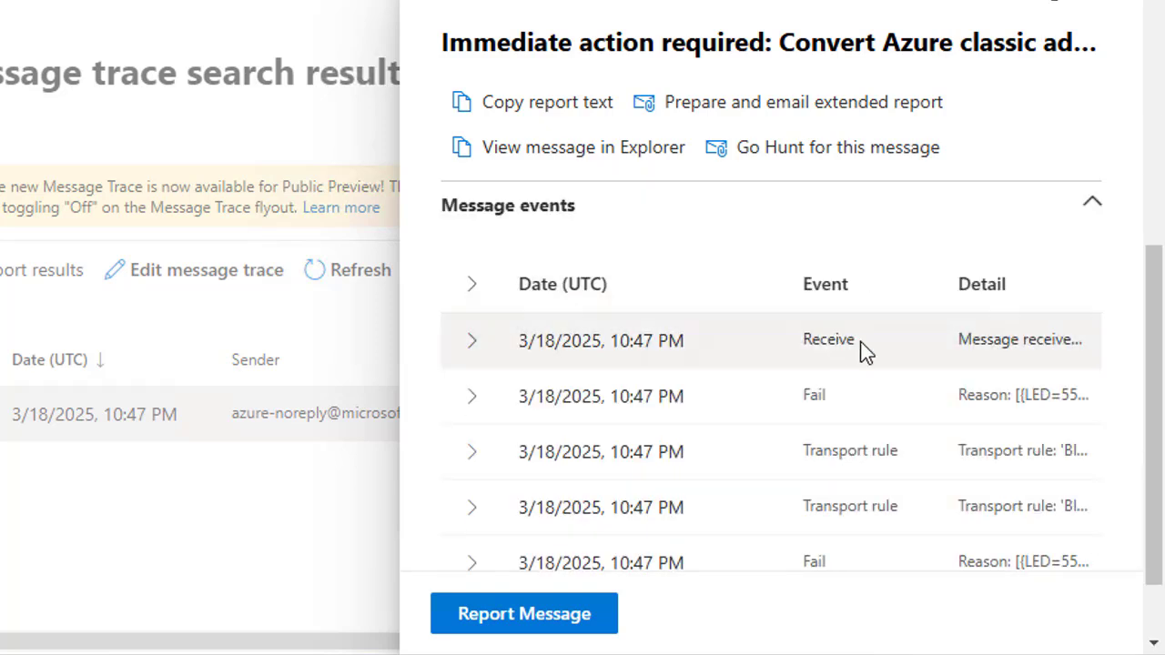
scroll(862, 351, "down", 1)
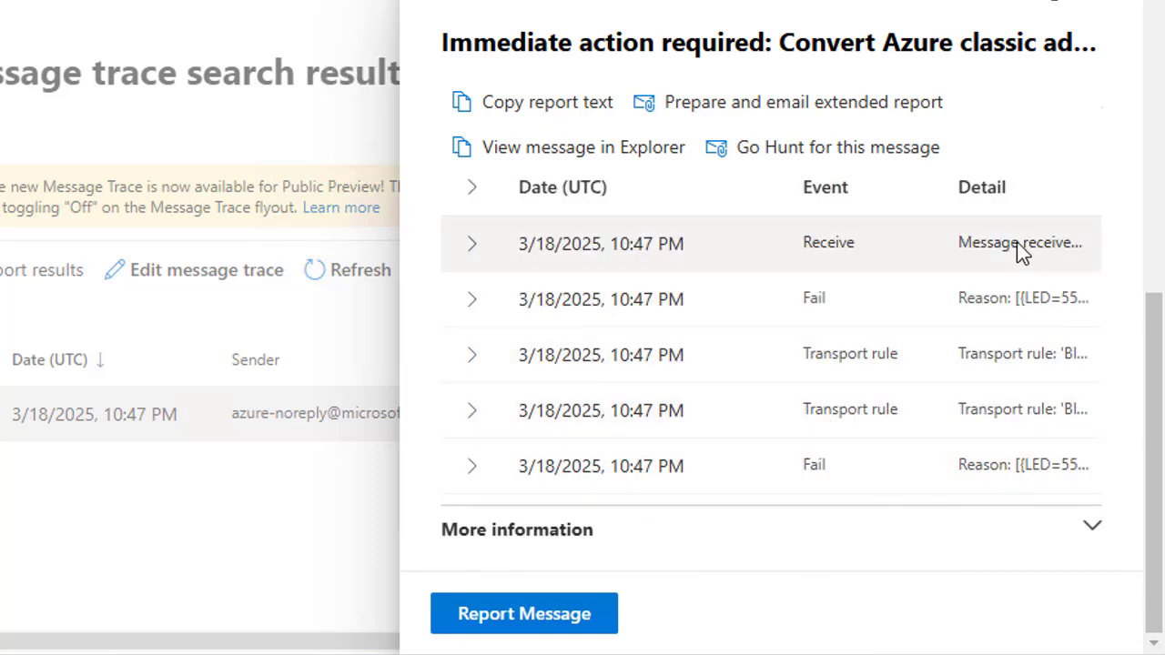
left_click(1017, 241)
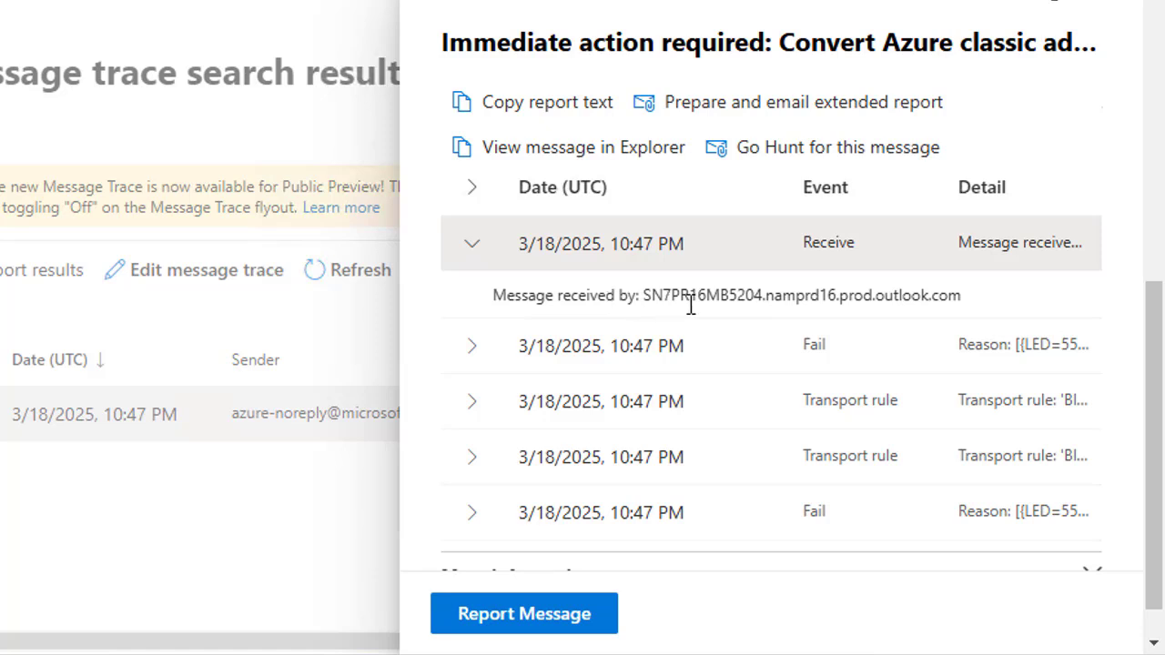
left_click(1038, 347)
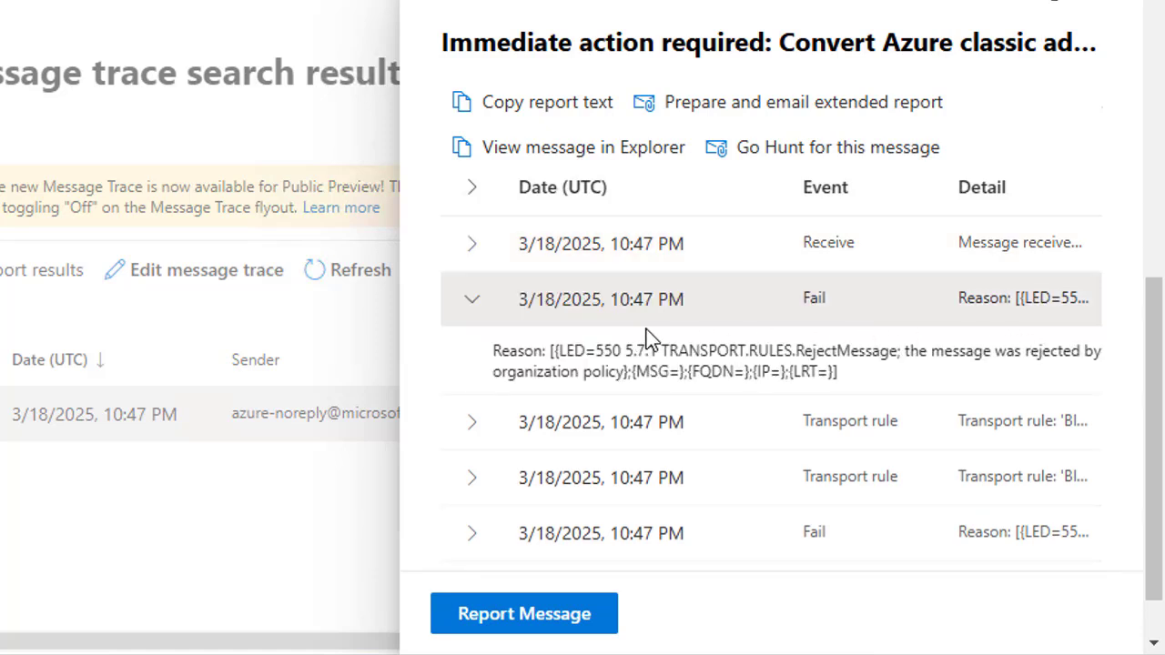
left_click(1020, 423)
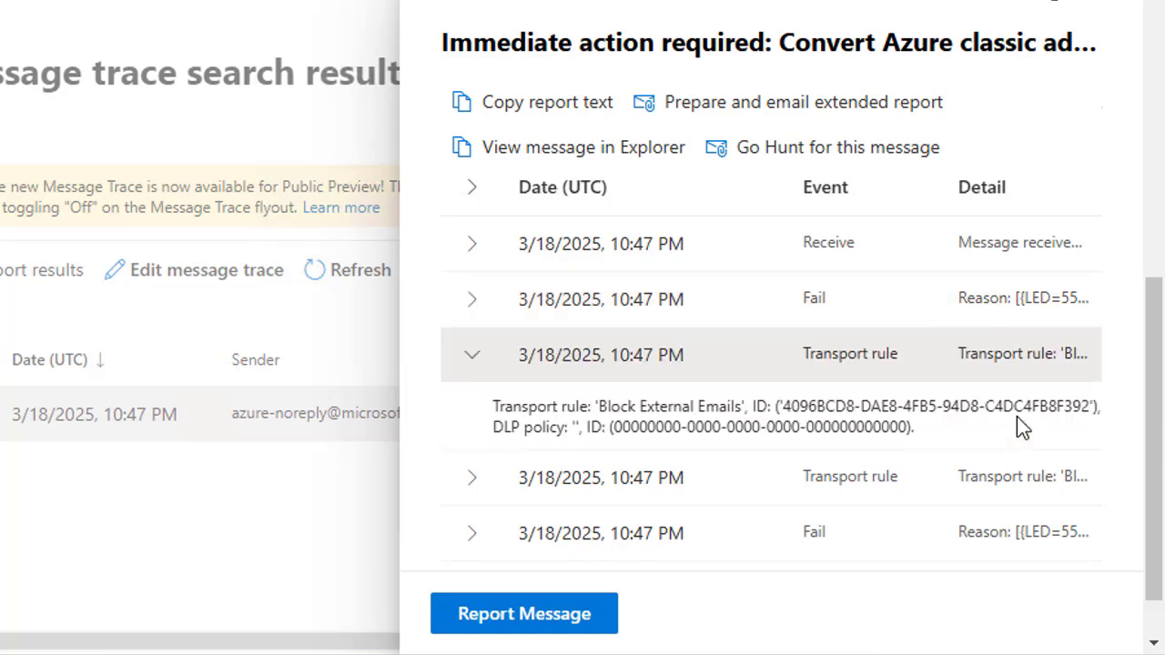
left_click(1014, 309)
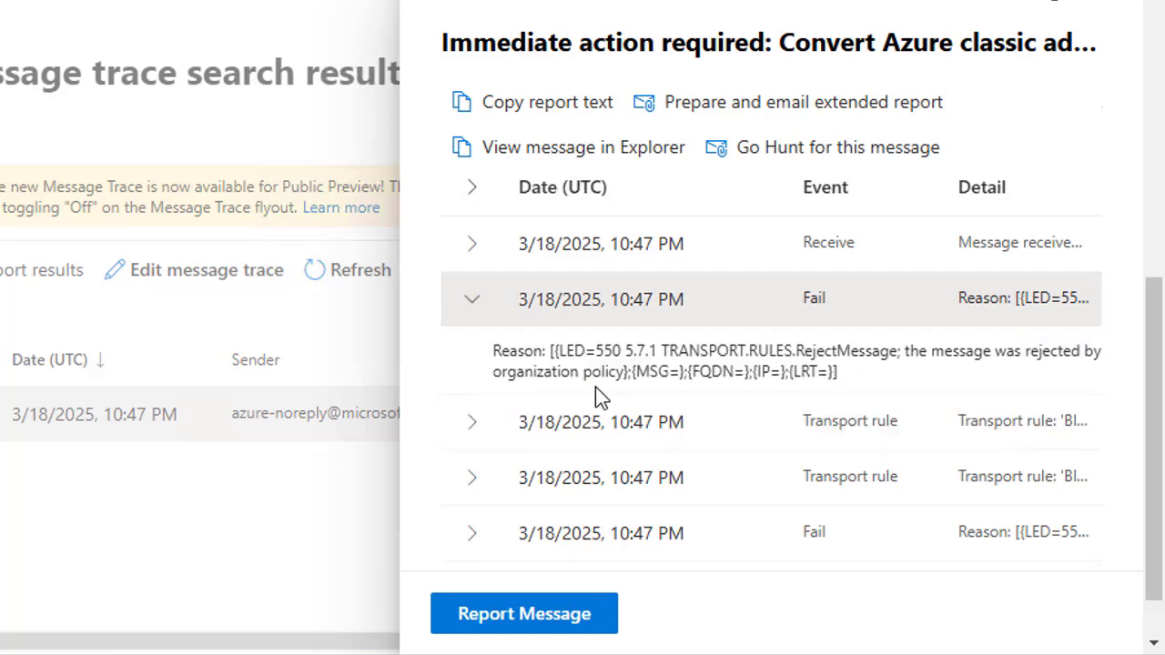
left_click(1031, 424)
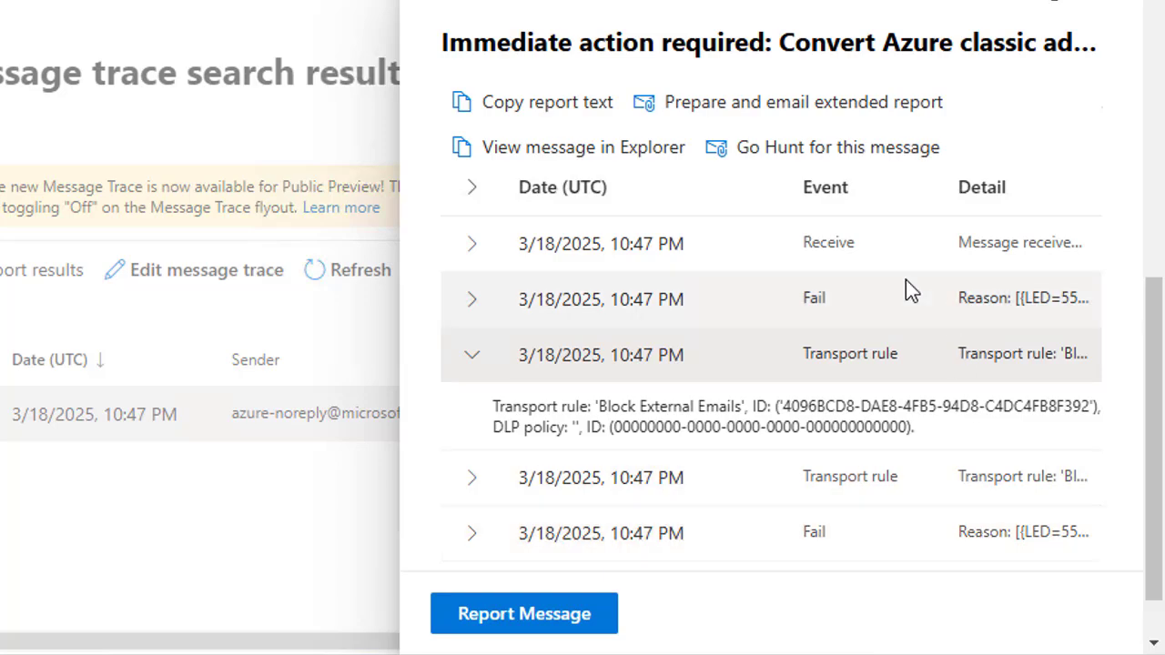
left_click(846, 253)
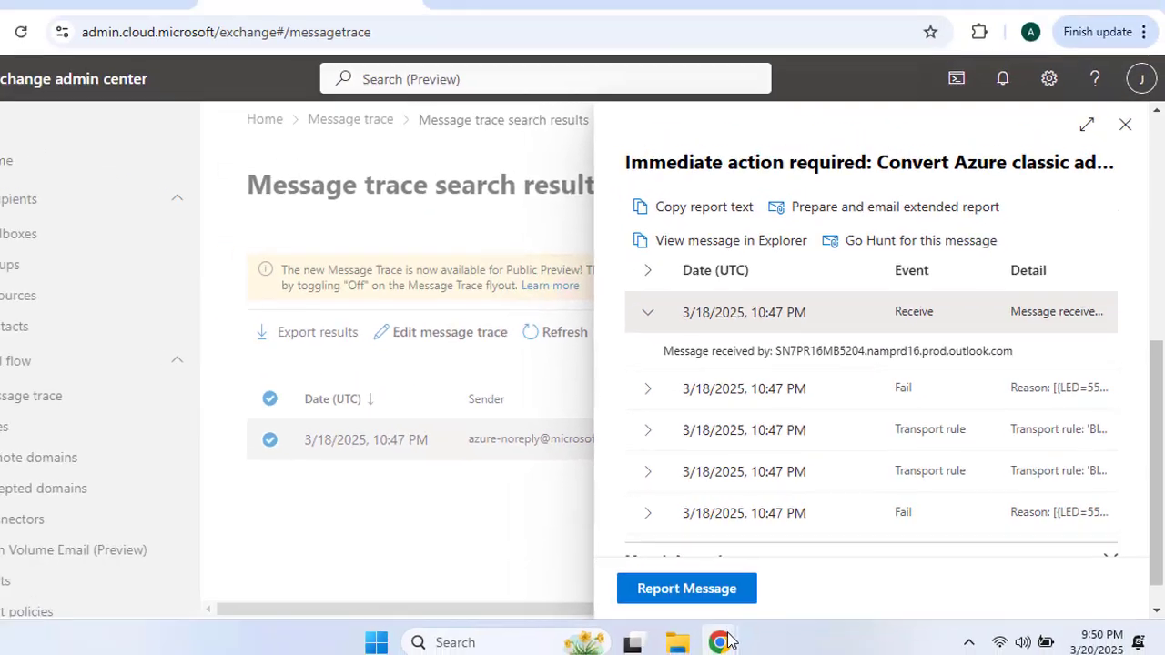
Switch to the Outlook inbox window and select the message titled Test Email
mouse_move(748, 633)
left_click(839, 549)
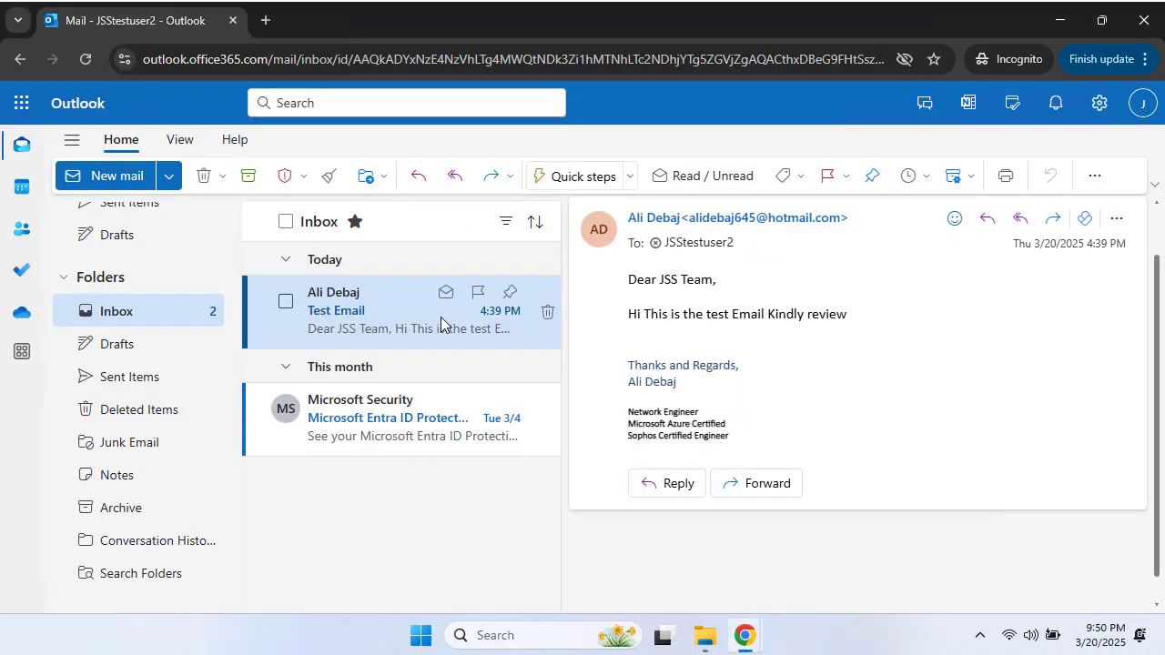
left_click(388, 316)
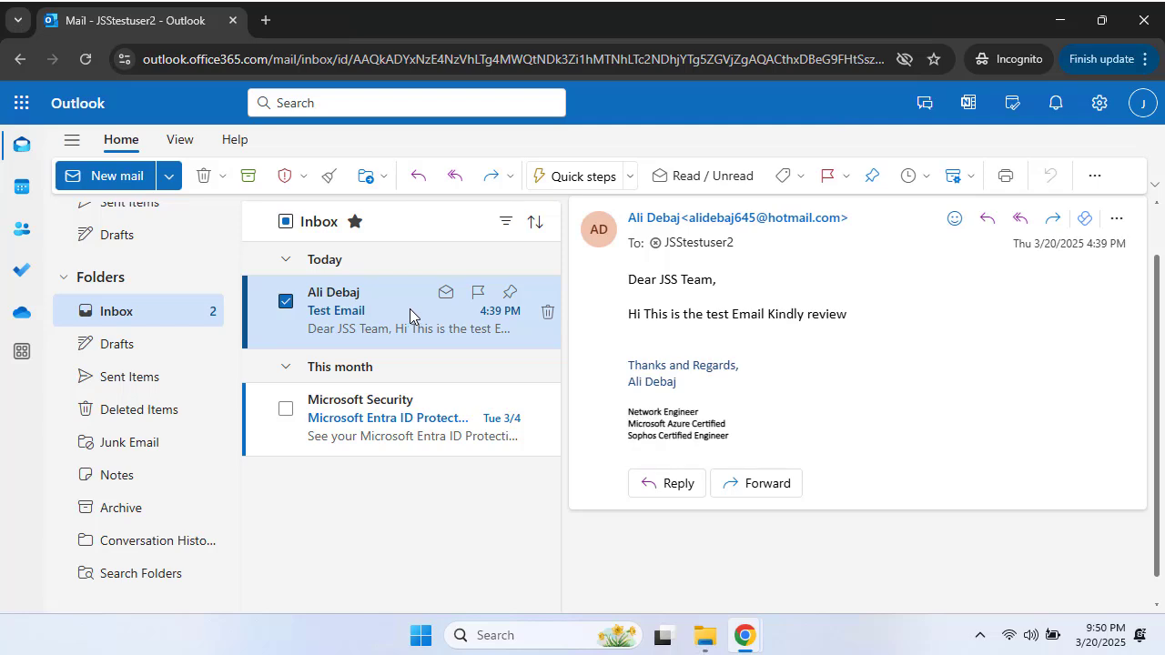
Switch back to the Exchange admin center window and start reporting the traced message from its details
mouse_move(745, 635)
left_click(697, 561)
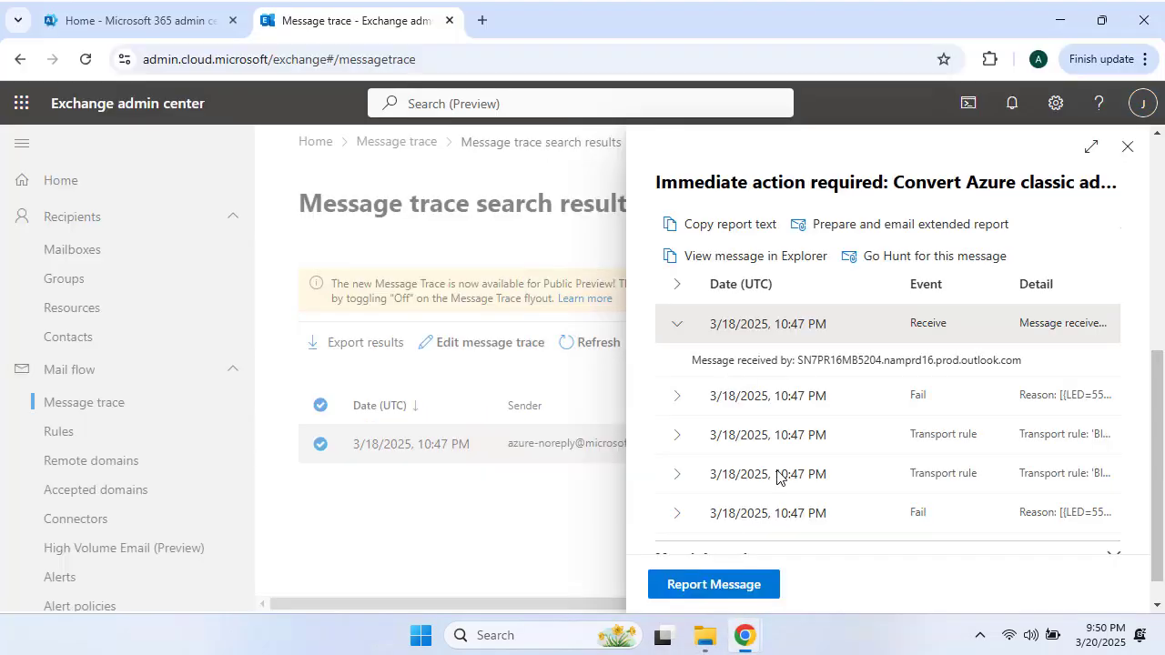
scroll(813, 395, "down", 1)
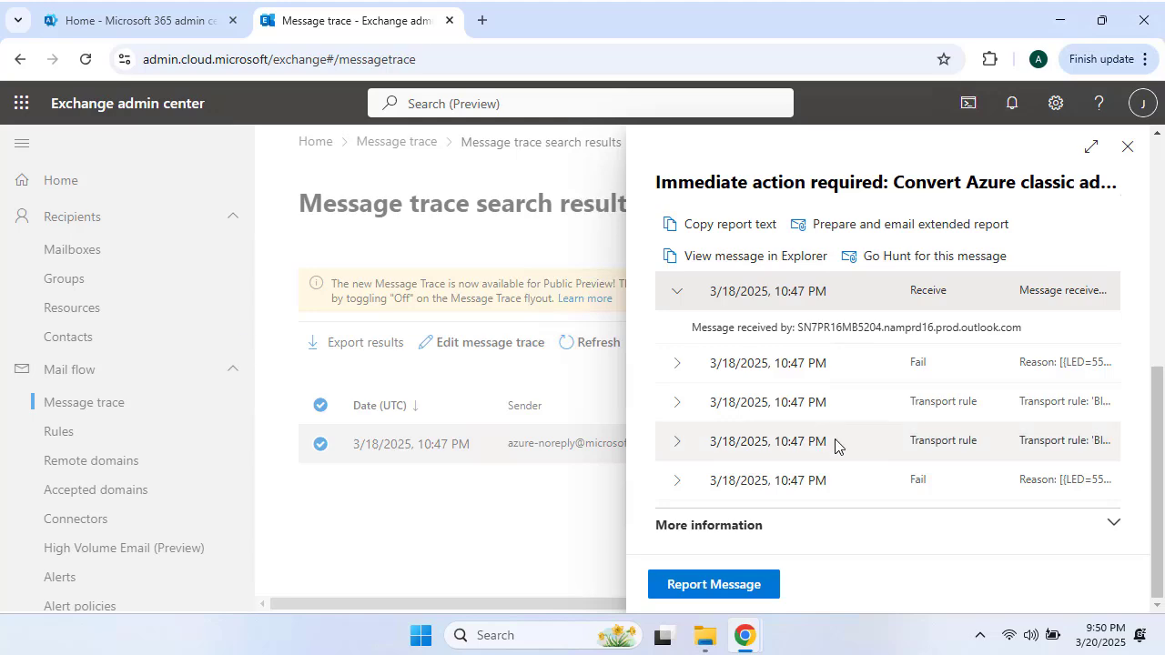
scroll(861, 450, "up", 5)
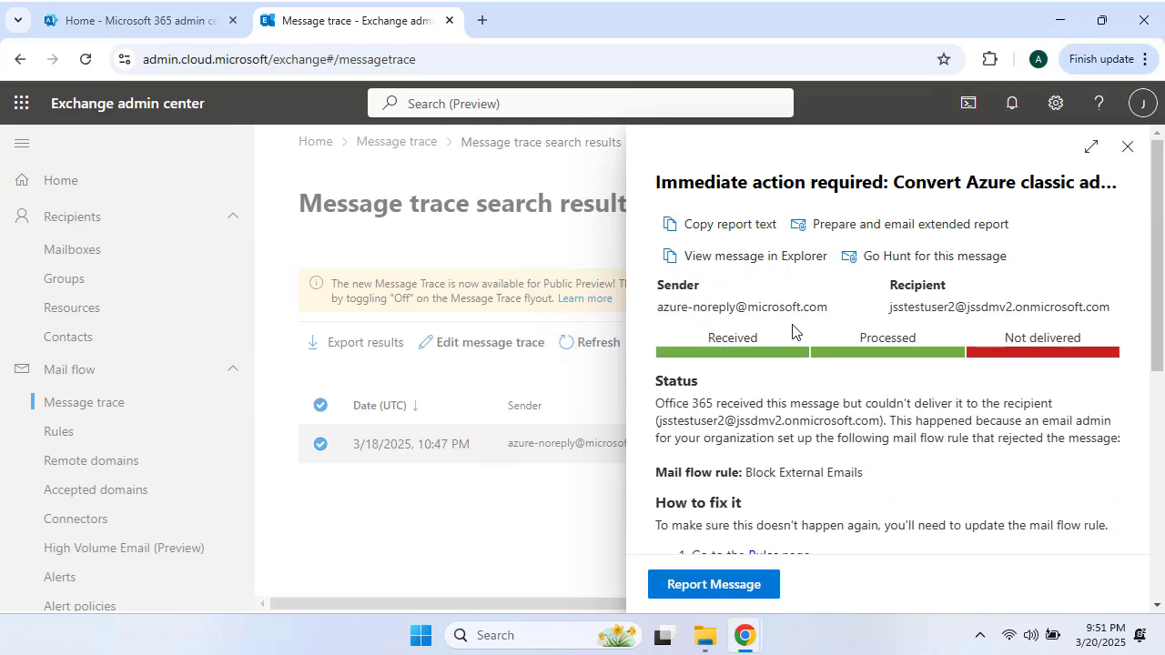
left_click(746, 587)
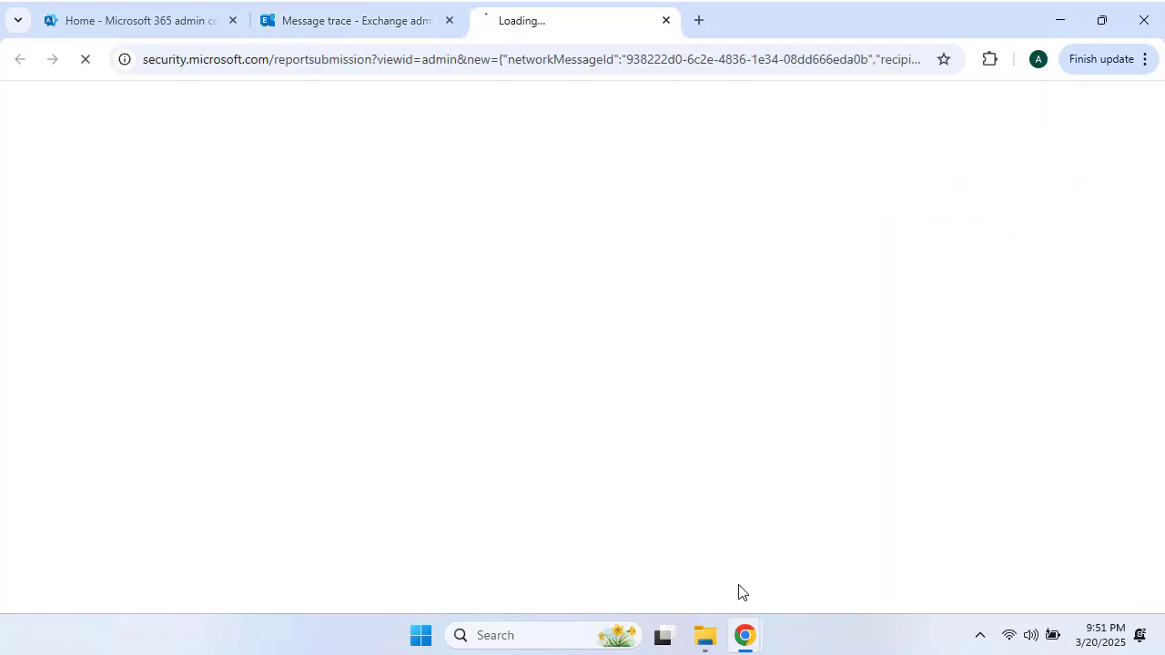
Return to the message trace page and expand the additional information to examine the message's IDs, size and IP addresses
left_click(374, 32)
scroll(973, 442, "down", 5)
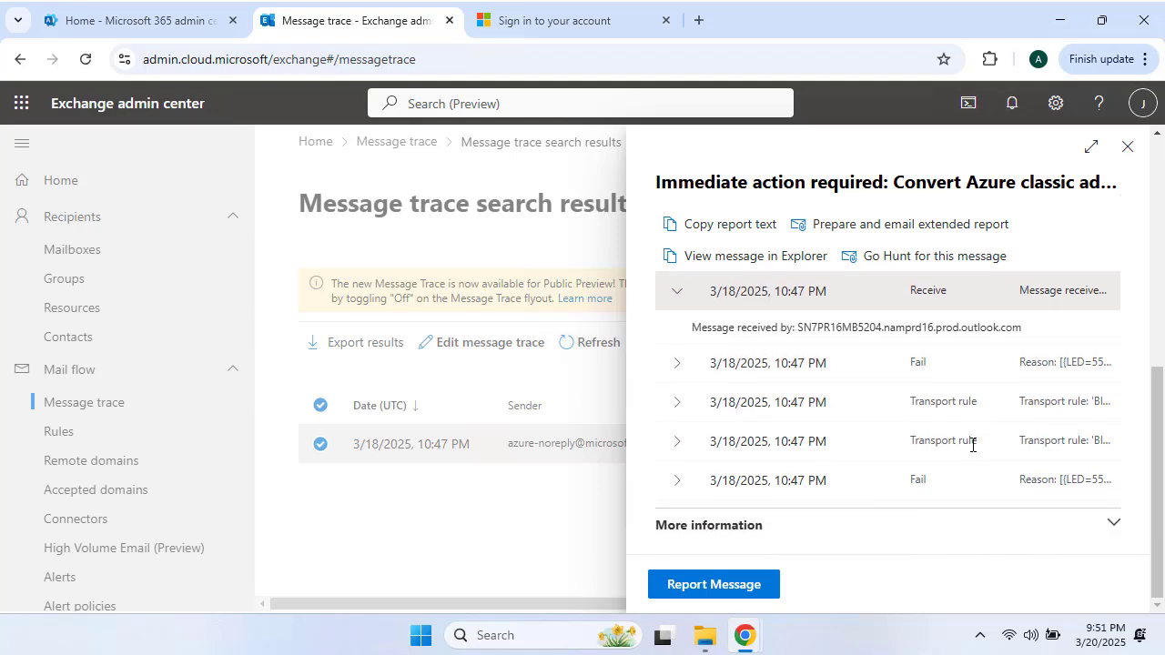
left_click(1113, 522)
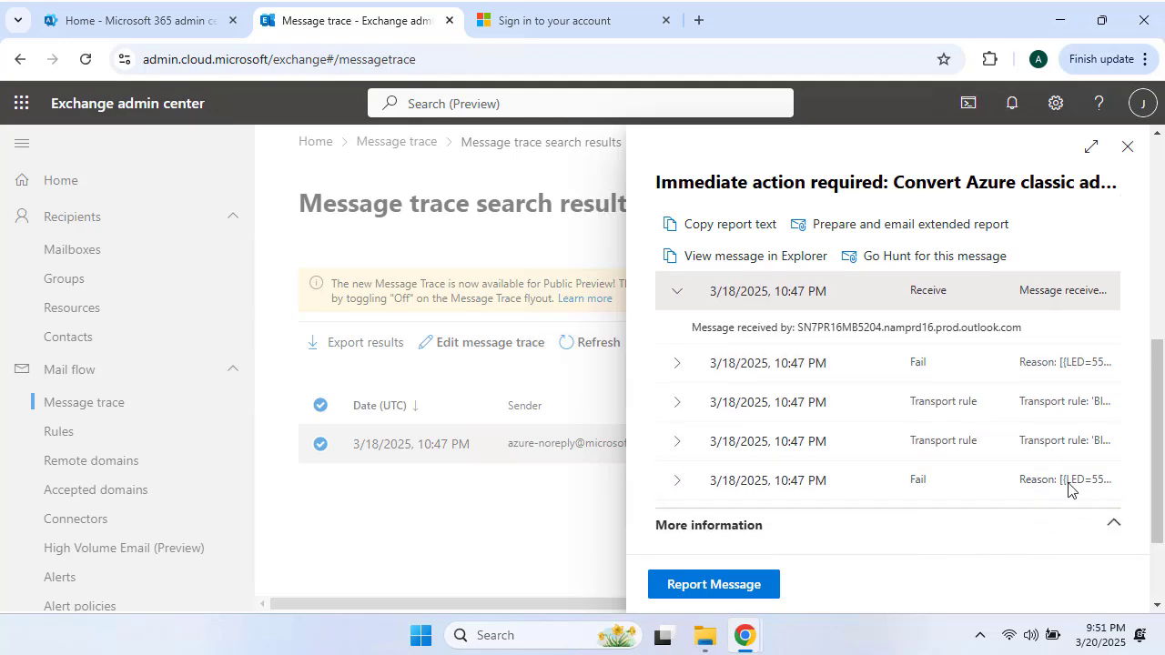
scroll(935, 377, "down", 3)
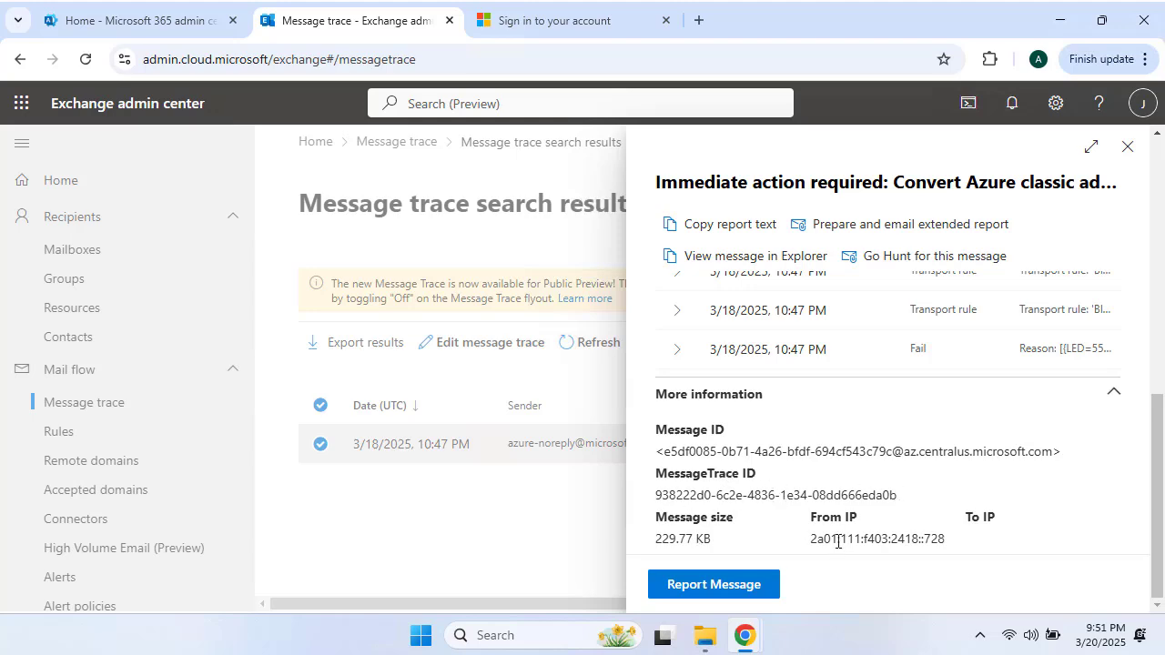
Copy the traced message's report text to the clipboard
scroll(919, 393, "up", 5)
scroll(919, 393, "up", 1)
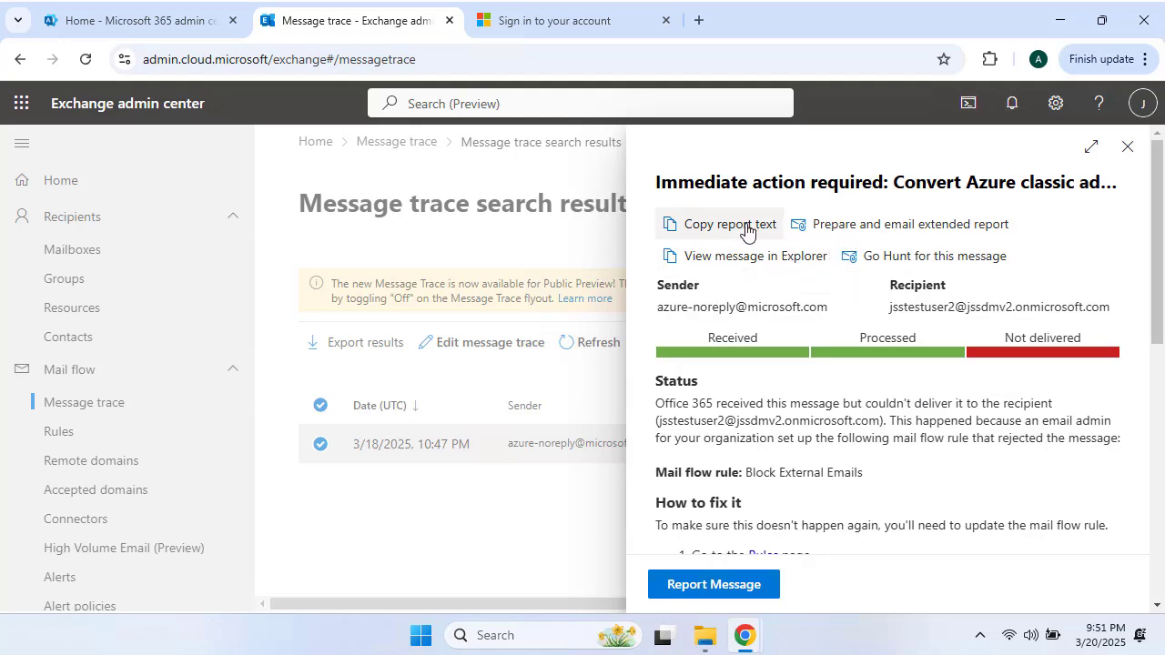
left_click(692, 235)
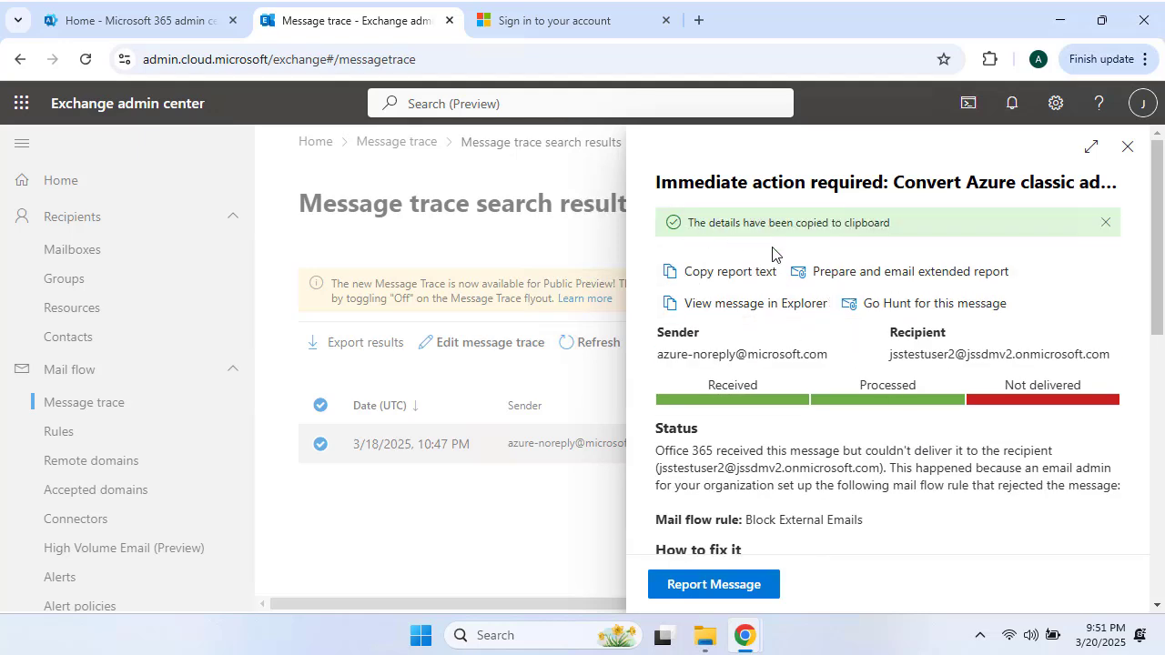